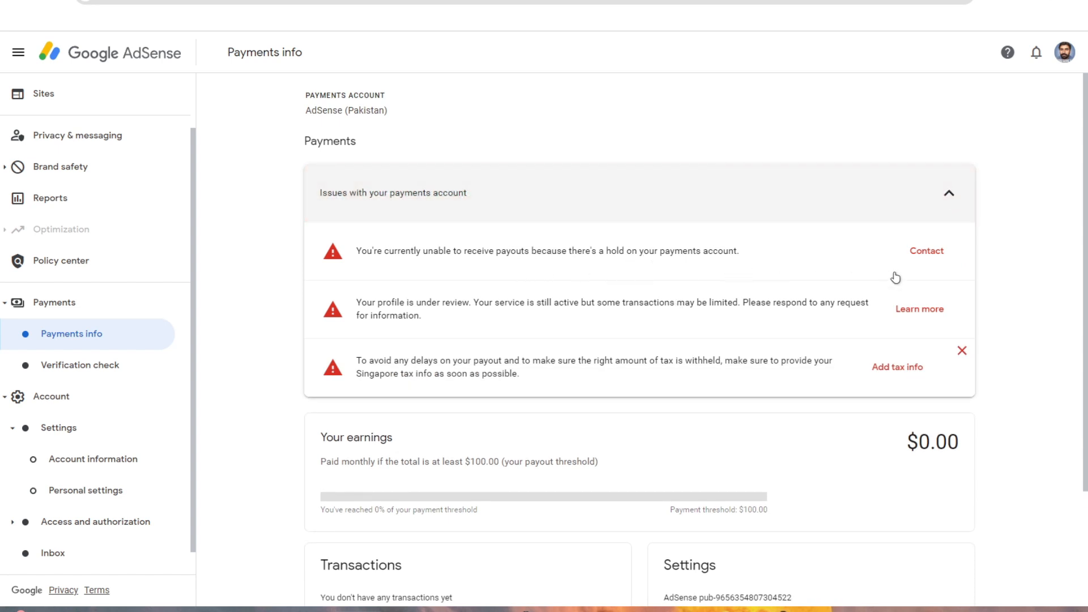
Open the tax info management for the payments account and start the Singapore tax info form
click(897, 367)
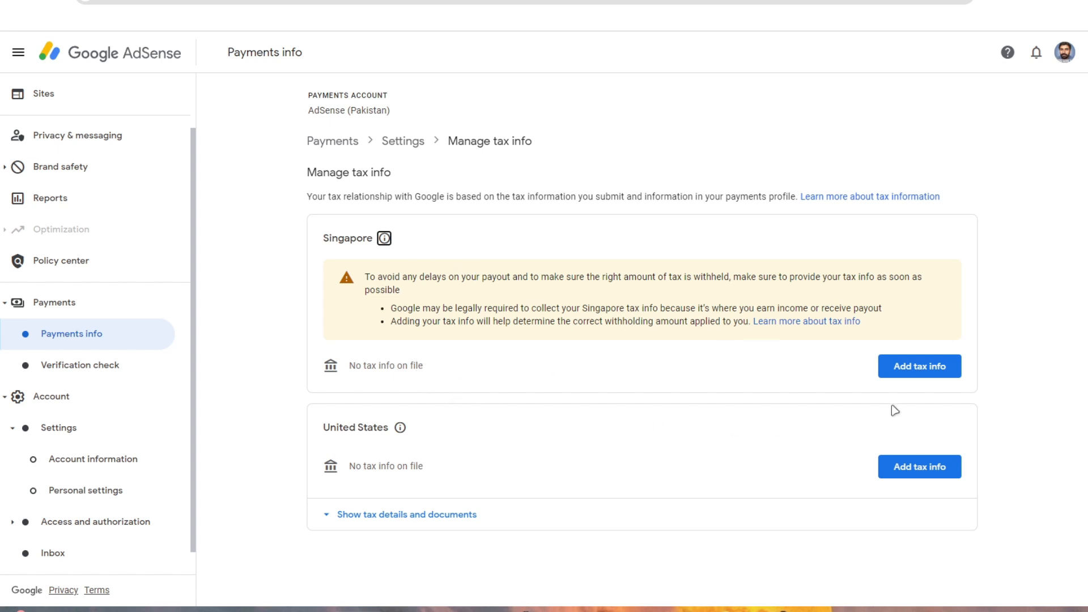
click(906, 367)
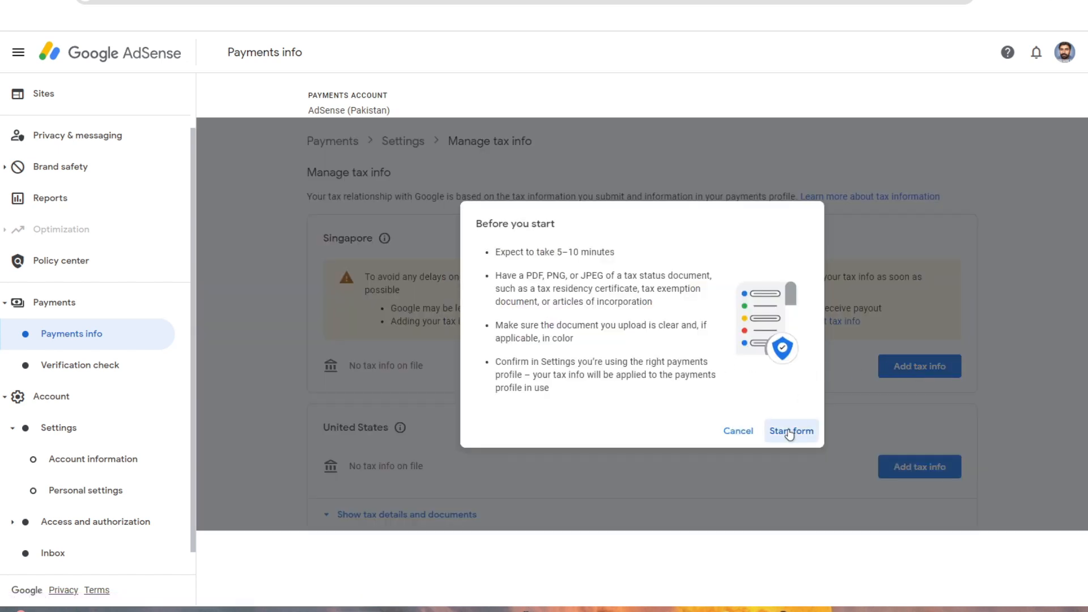
click(789, 432)
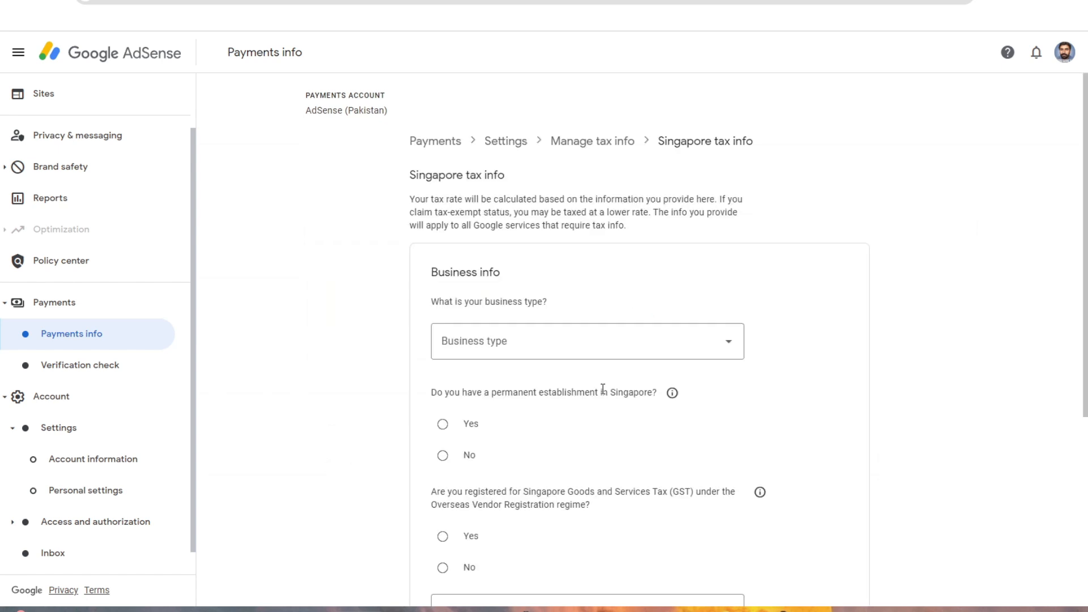
Set the business type to Individual/sole proprietor and answer No to having a Singapore permanent establishment and being GST registered
click(574, 350)
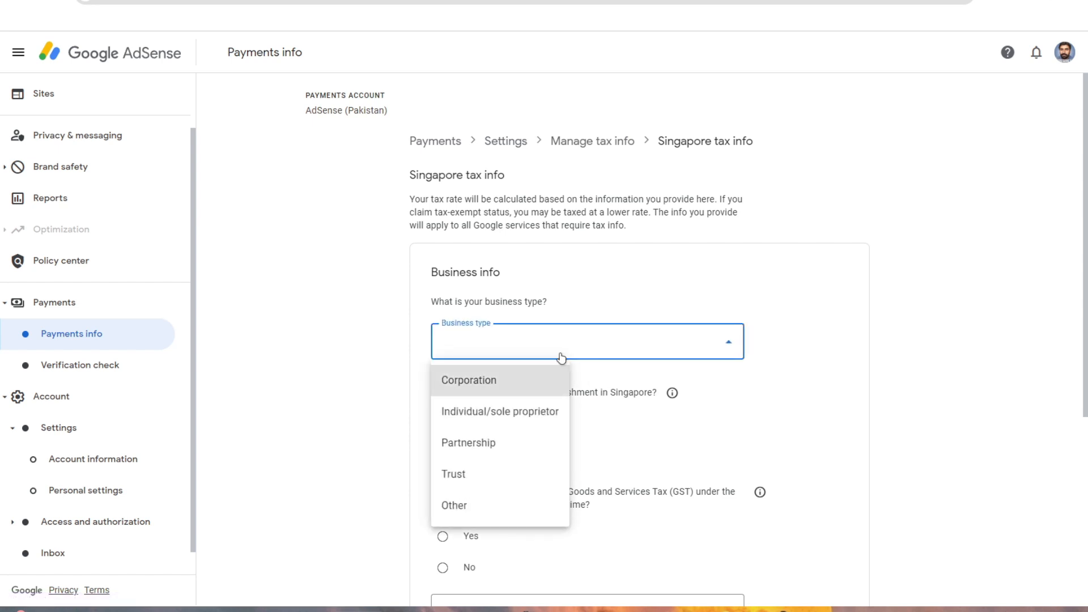
click(519, 415)
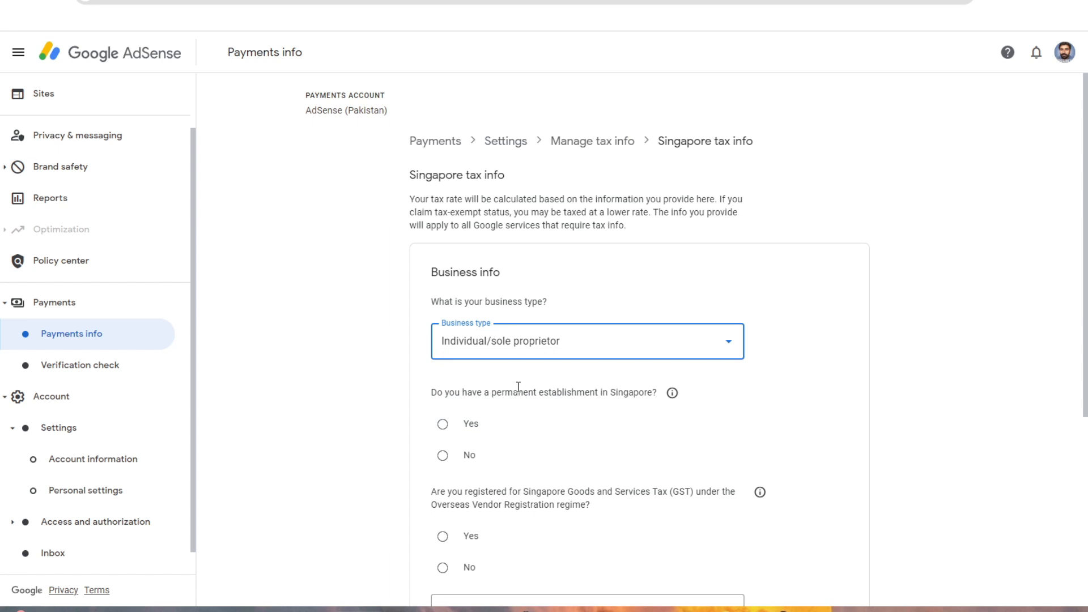
scroll(518, 387, down, 3)
click(443, 260)
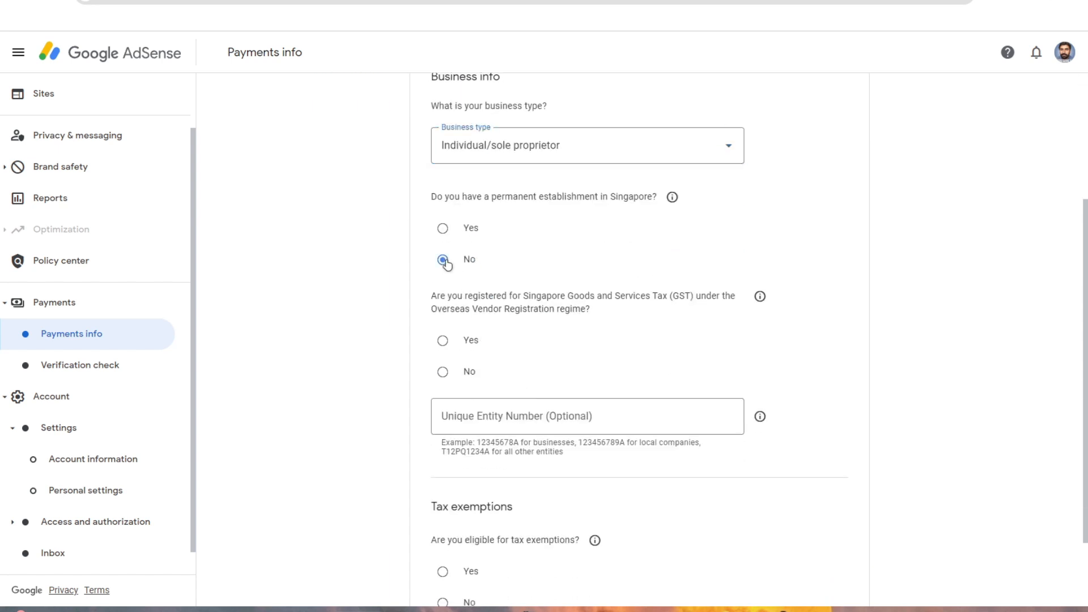
click(442, 372)
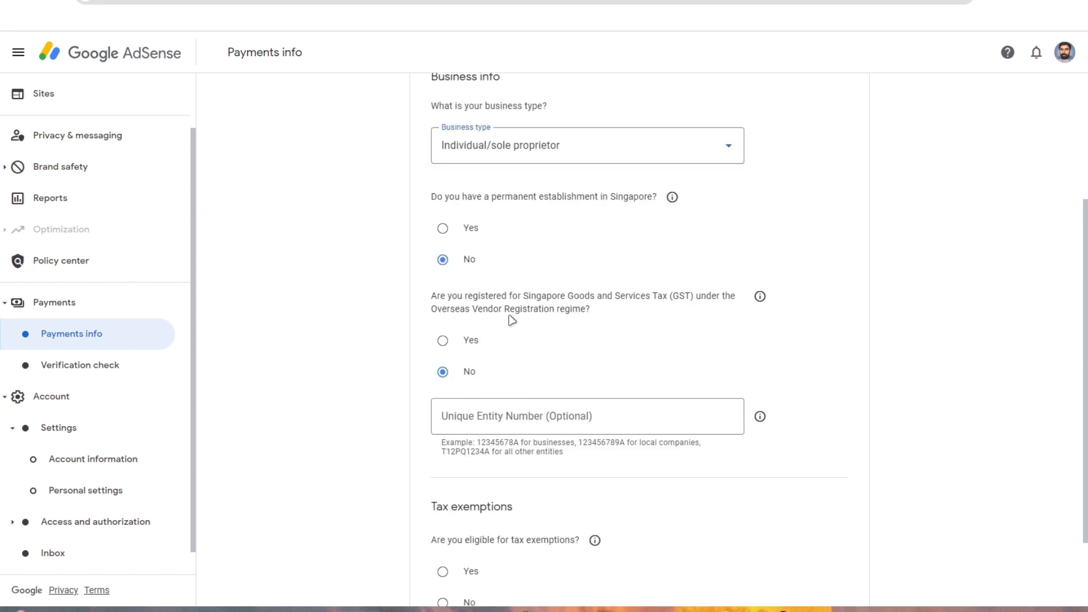
Read the help notes explaining a permanent establishment and the Unique Entity Number, and close them
click(672, 199)
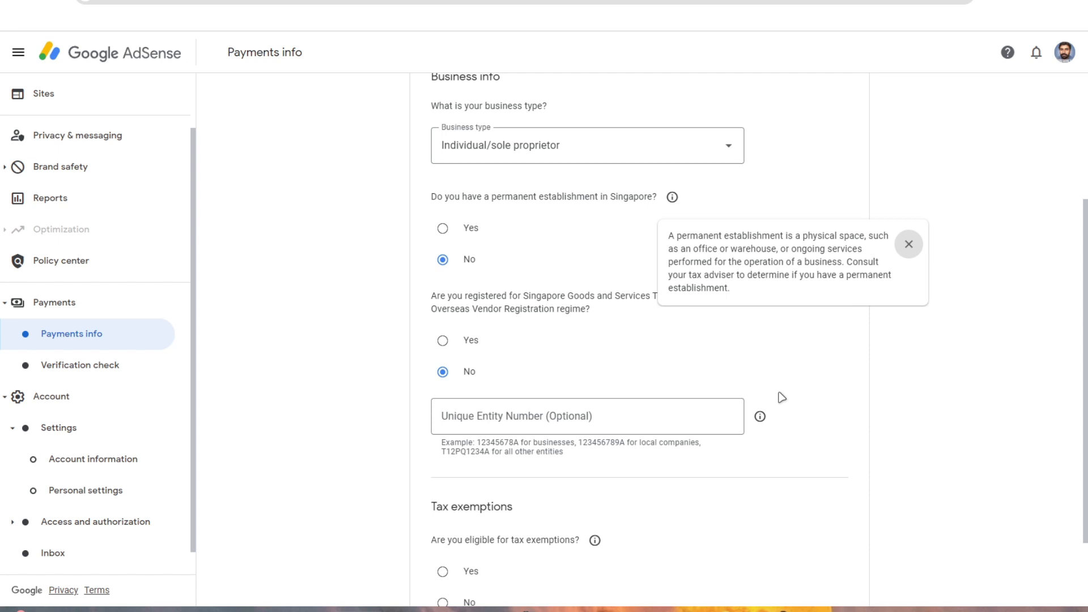
click(760, 416)
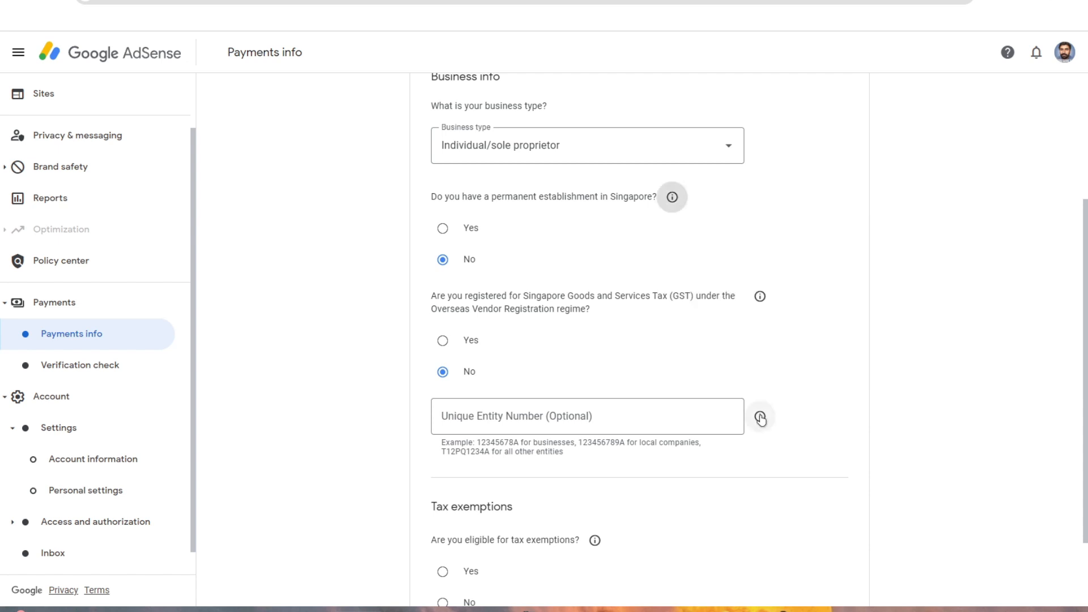
click(760, 417)
scroll(788, 378, down, 1)
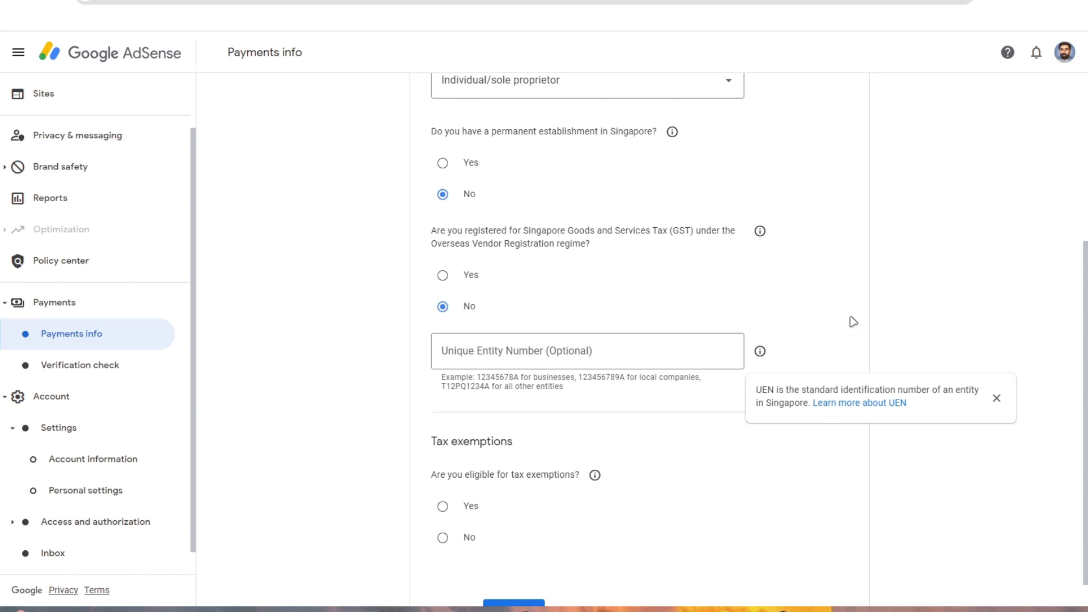
scroll(853, 322, down, 1)
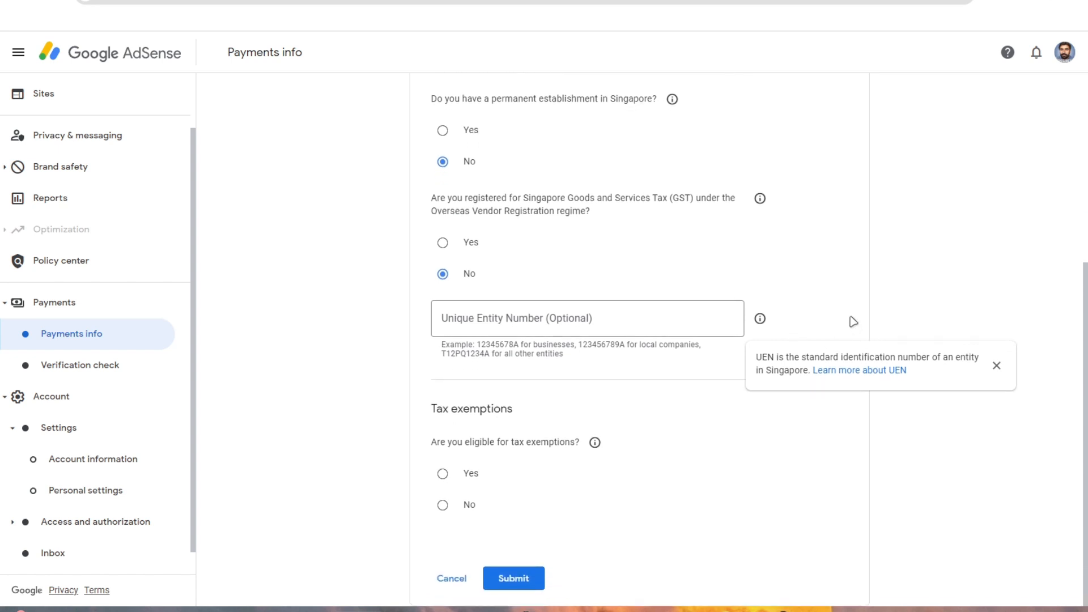
key(Escape)
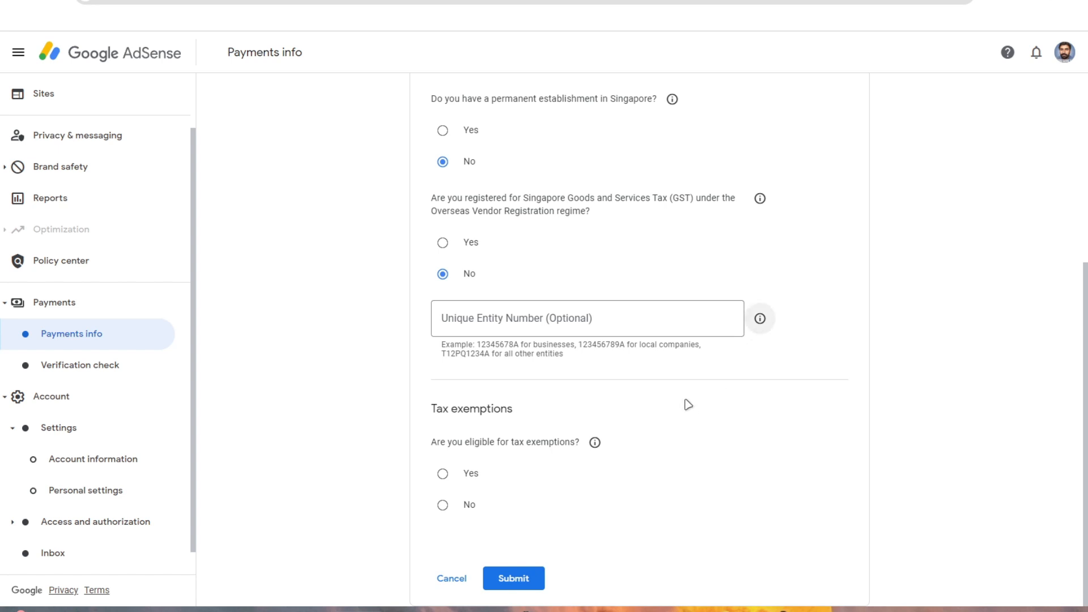
Try the No answer and the Yes answer for tax exemption eligibility and view the extra questions
click(443, 505)
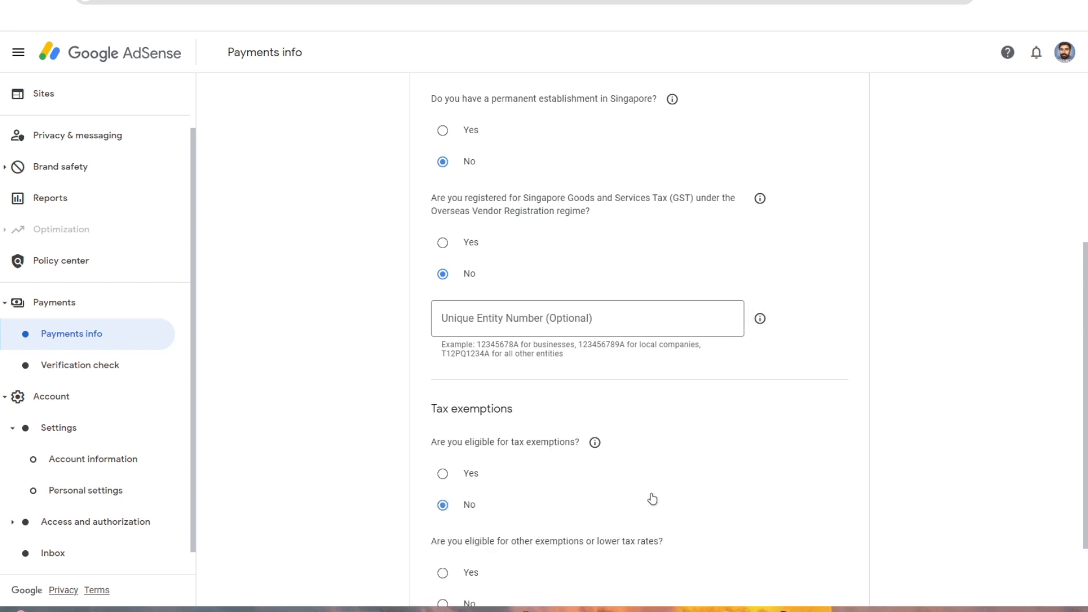
scroll(652, 498, down, 3)
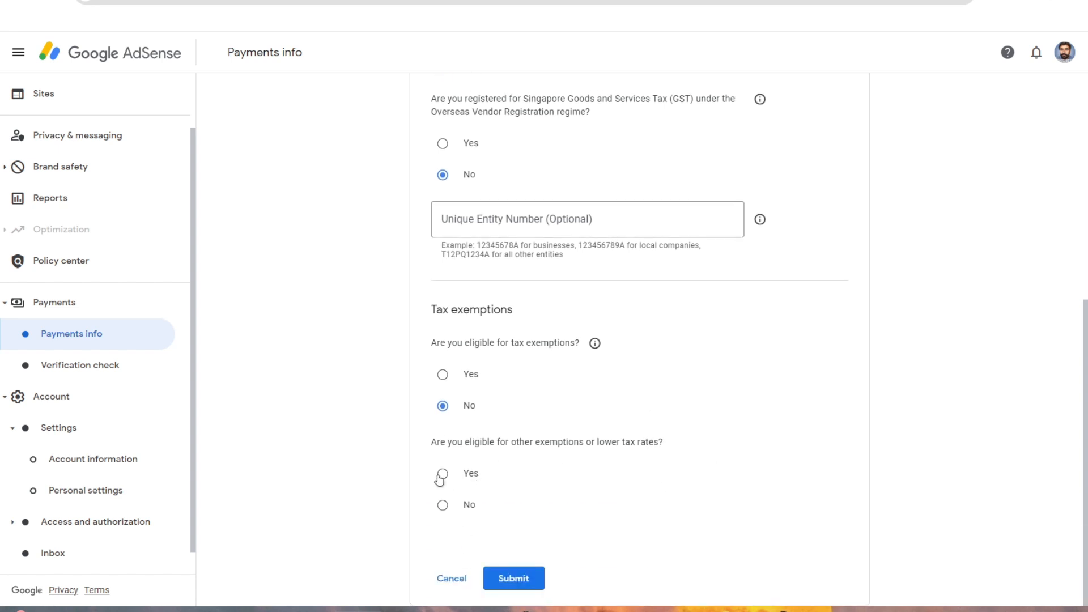
click(441, 375)
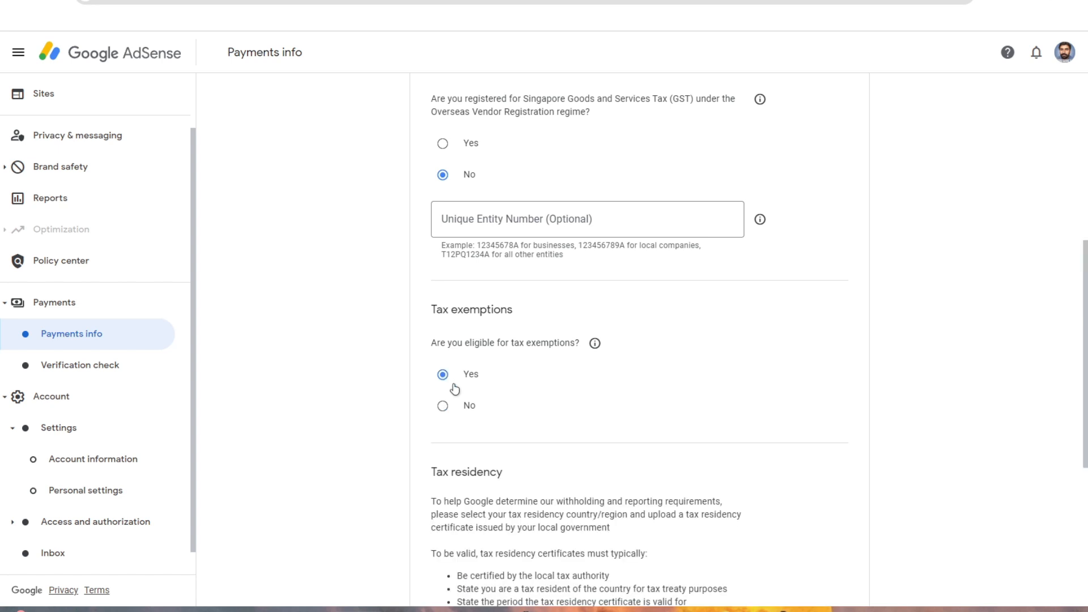
scroll(605, 436, down, 5)
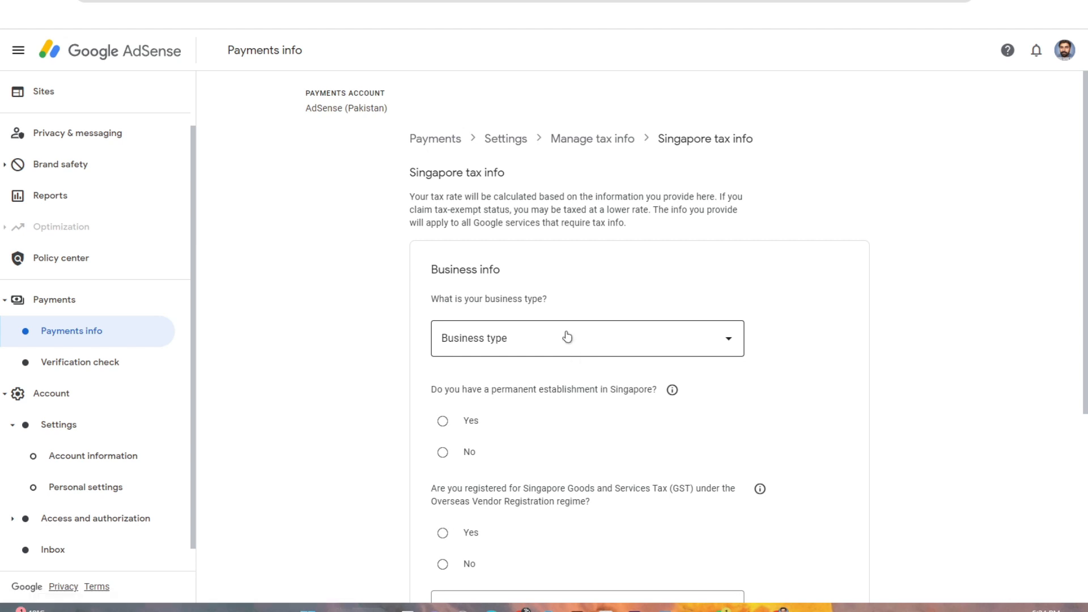
In the blank form, choose Individual/sole proprietor and answer No to both the permanent establishment and GST registration questions, leaving the Unique Entity Number empty
scroll(565, 338, down, 5)
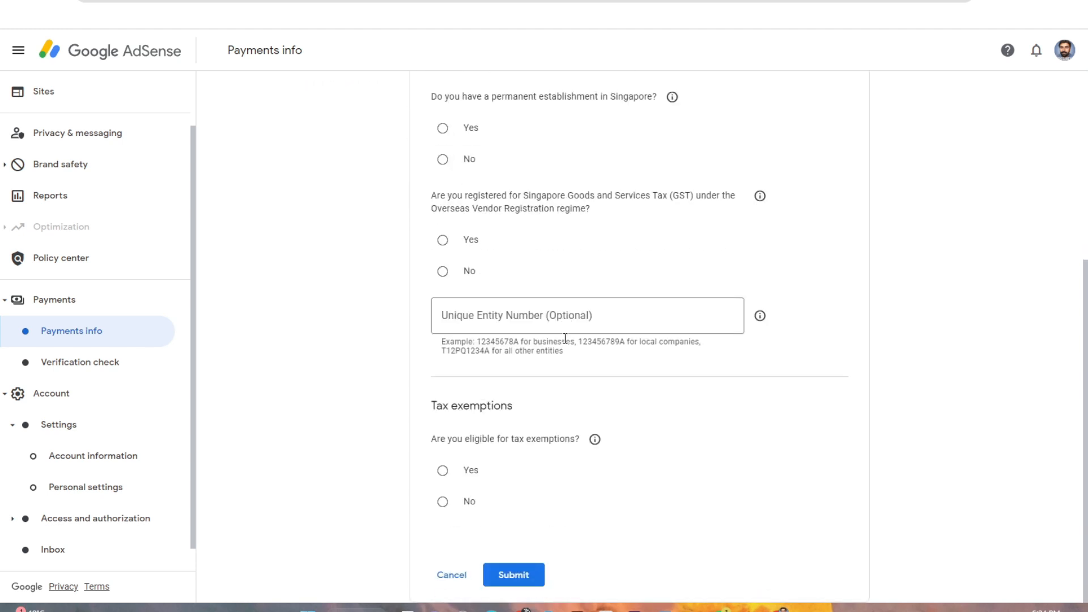
scroll(565, 338, up, 5)
click(545, 344)
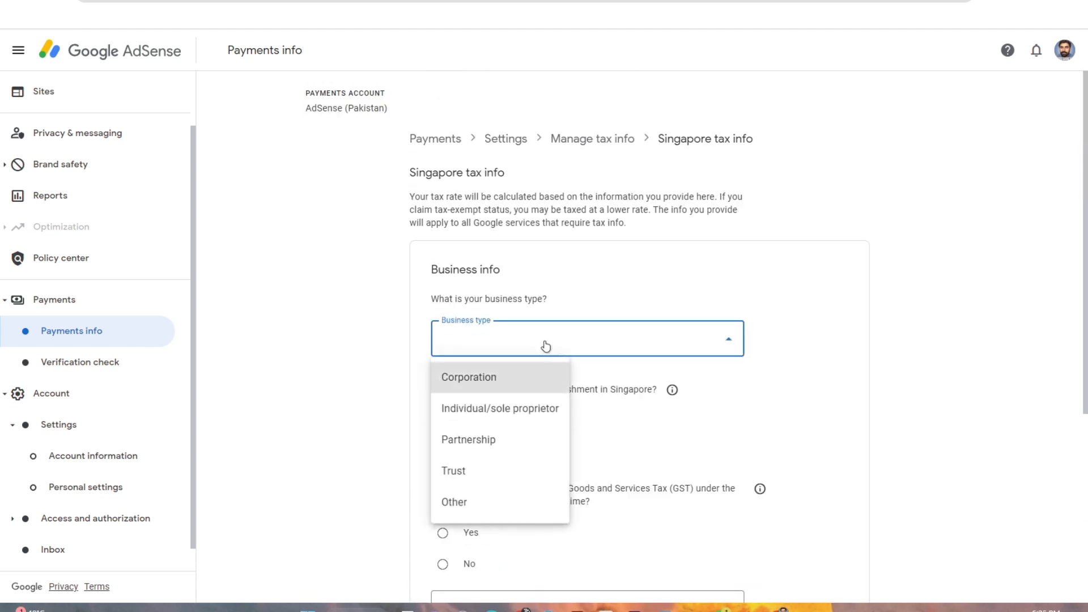
click(516, 412)
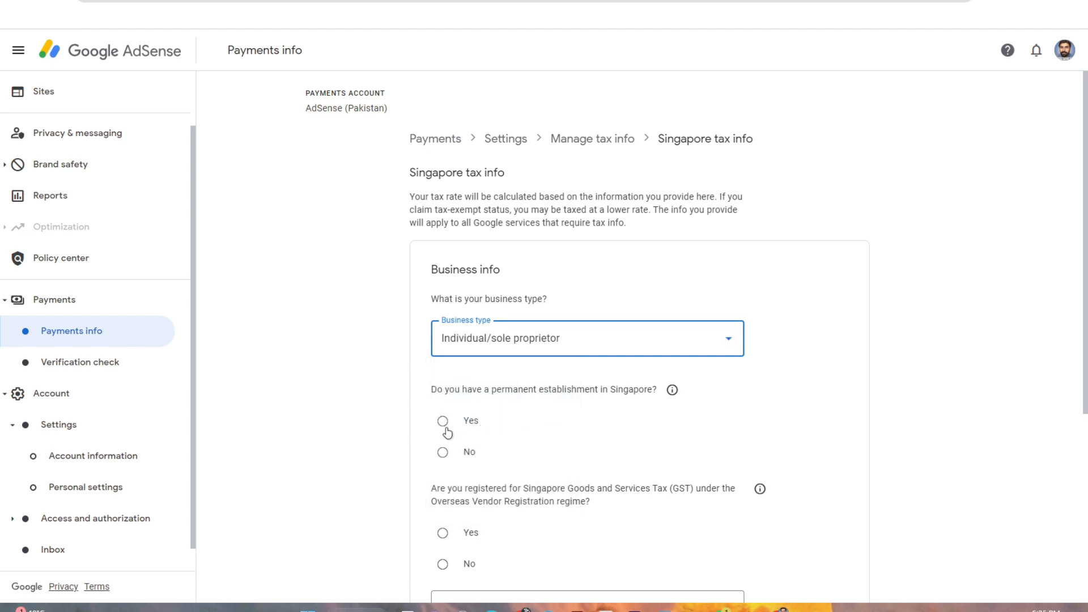
click(443, 452)
scroll(512, 450, down, 2)
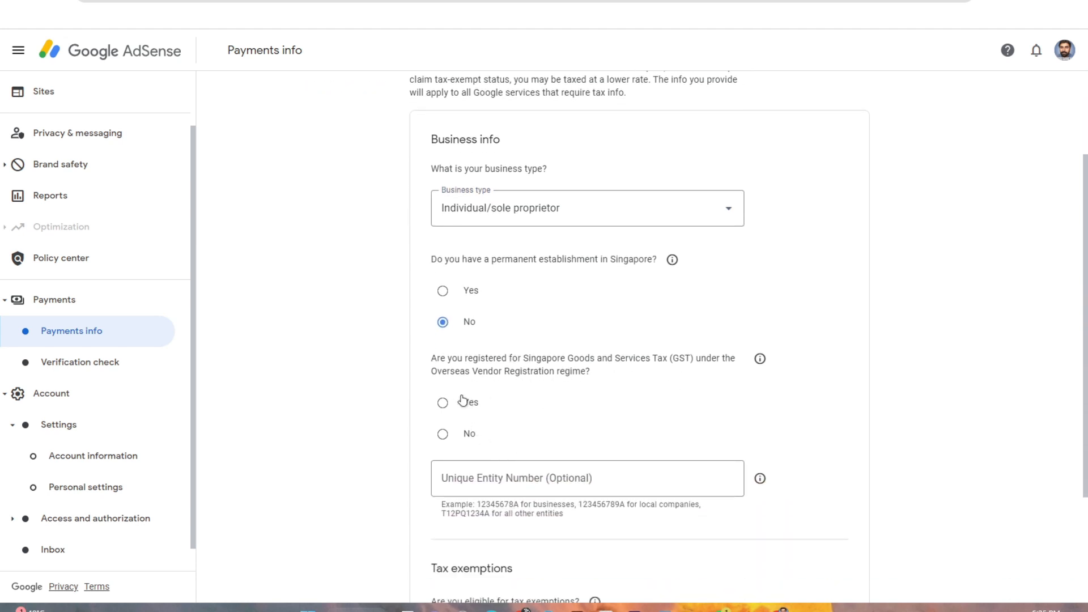
scroll(465, 435, down, 3)
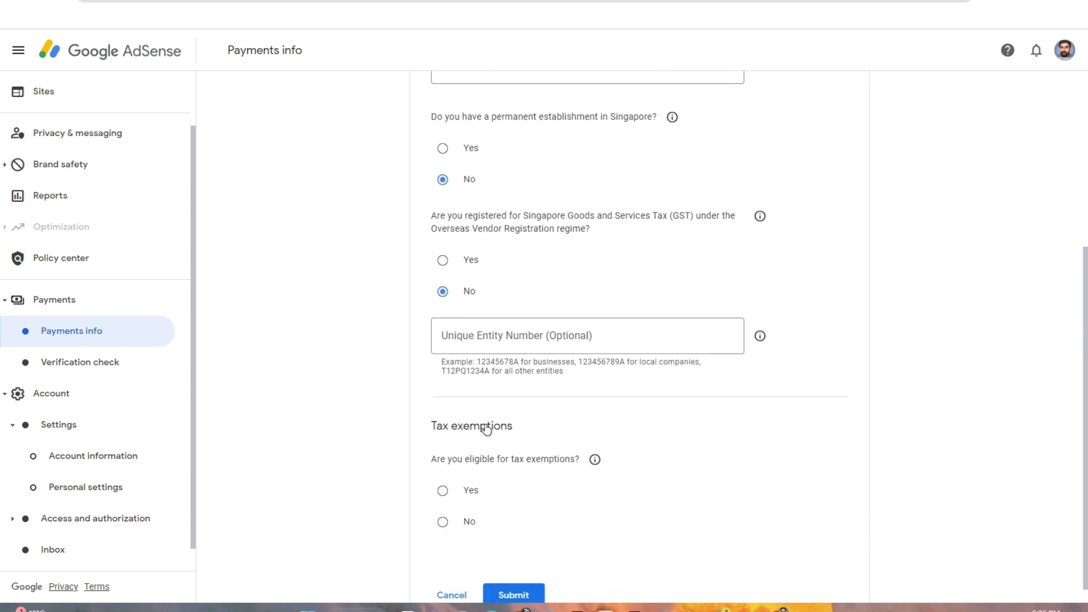
click(469, 319)
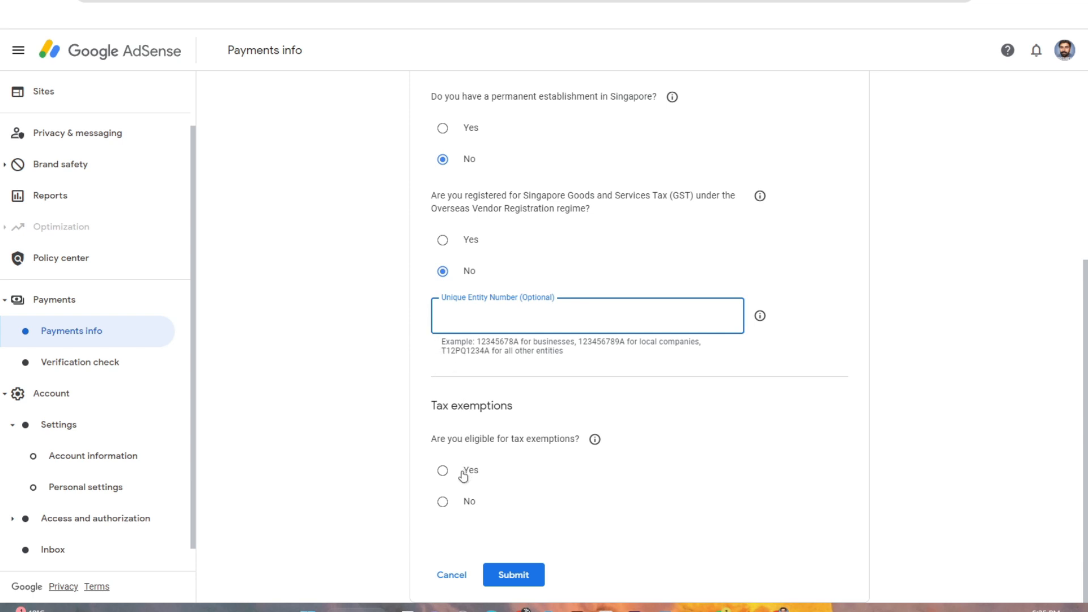
Answer Yes to tax exemption eligibility and choose Tax residency certificate as the document type for proof of tax residency
click(443, 471)
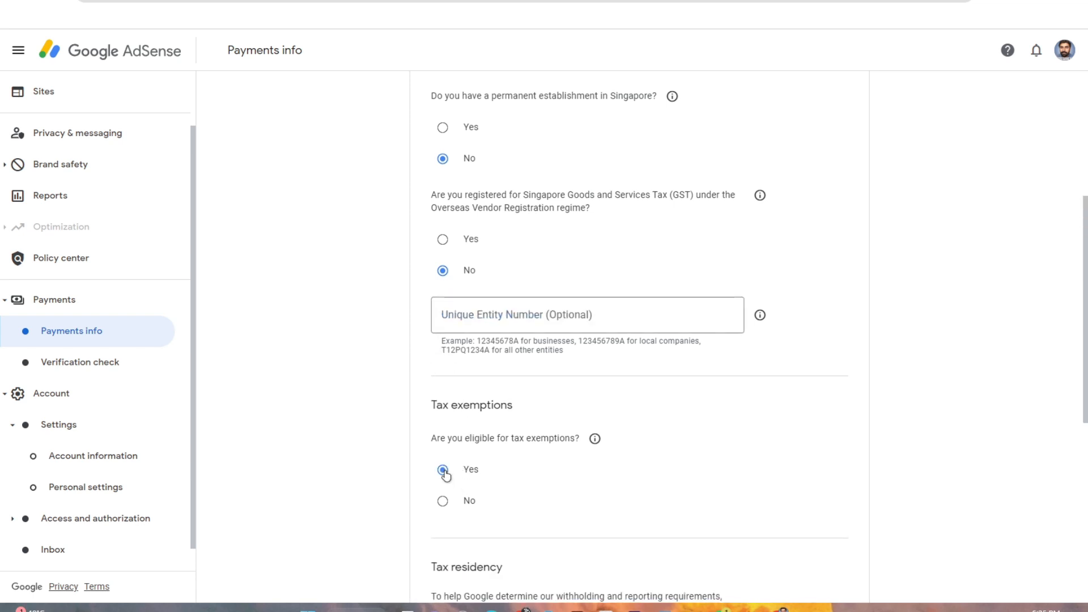
scroll(453, 464, down, 5)
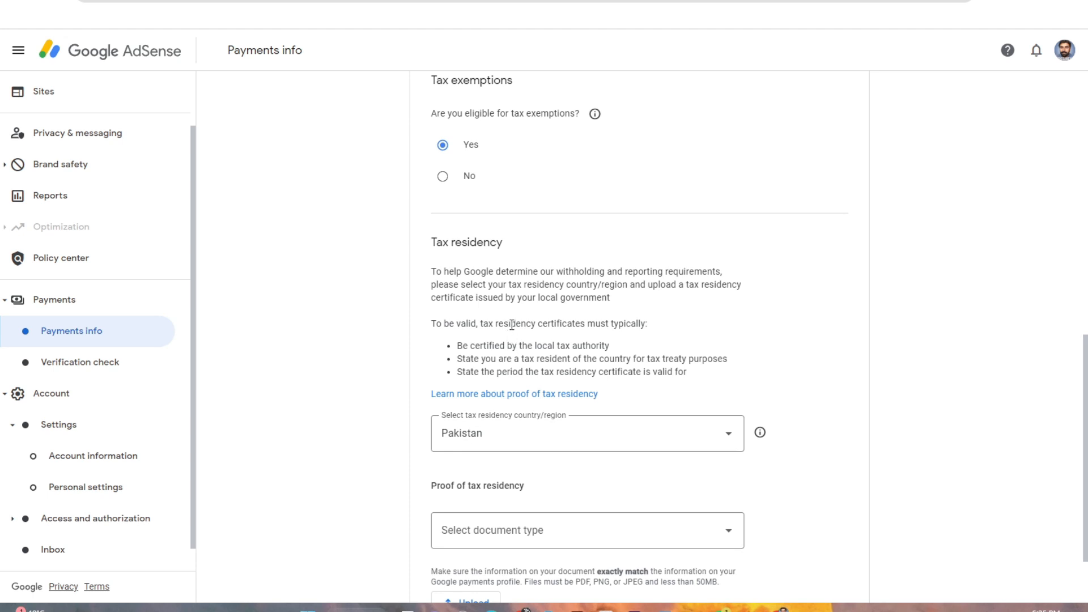
scroll(512, 325, down, 2)
click(510, 440)
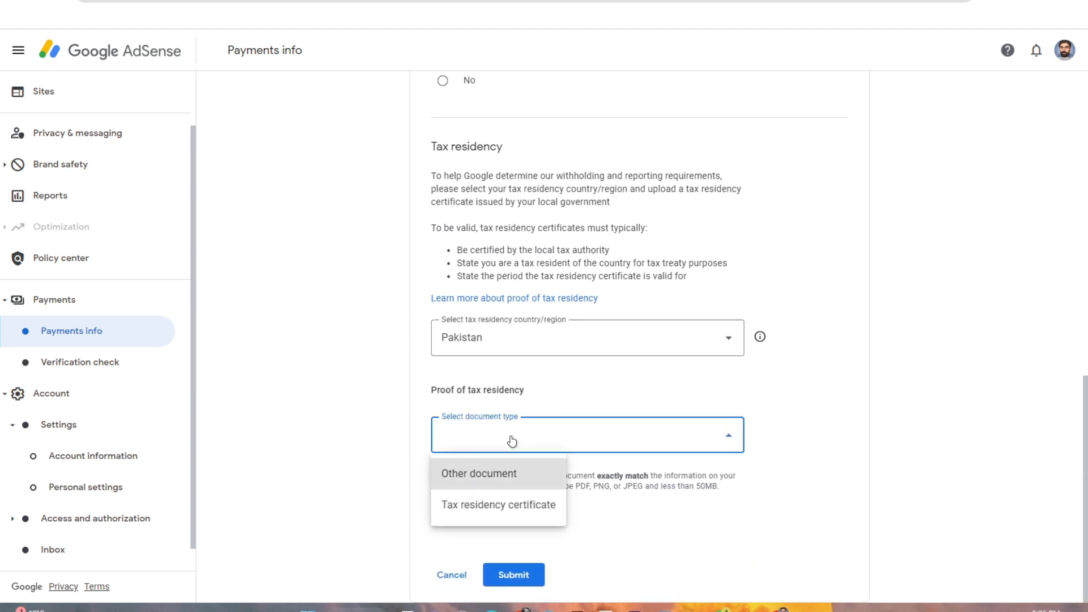
click(504, 503)
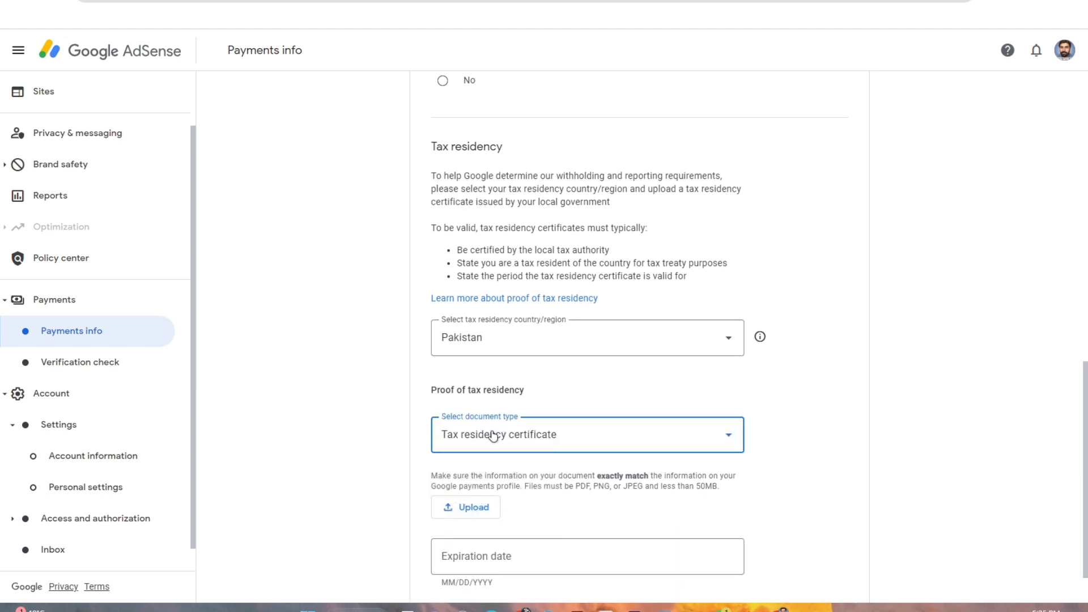
scroll(493, 435, down, 1)
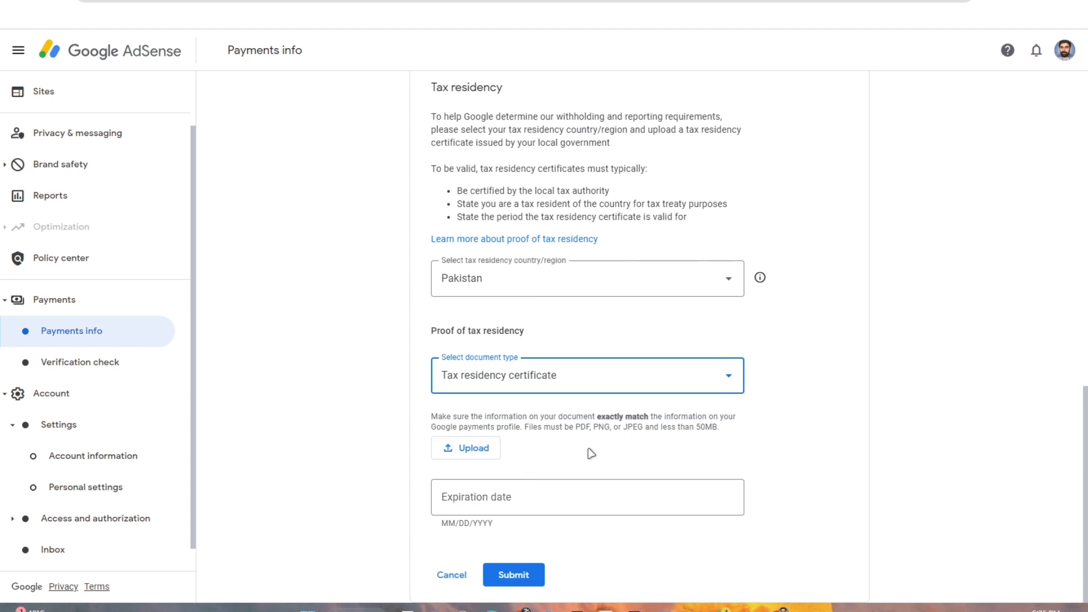
scroll(568, 454, up, 10)
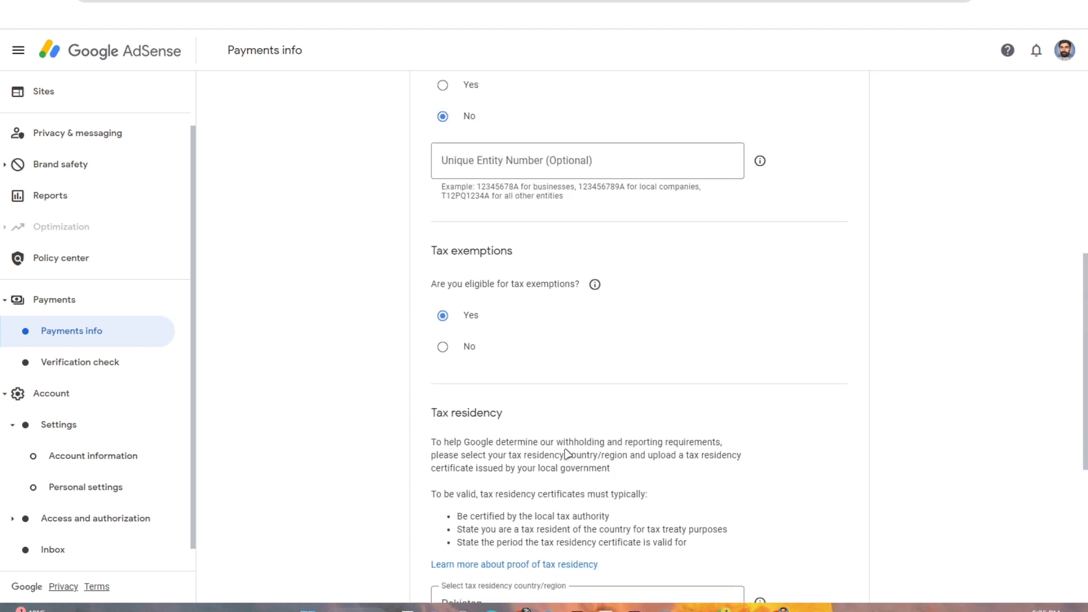
scroll(567, 454, up, 1)
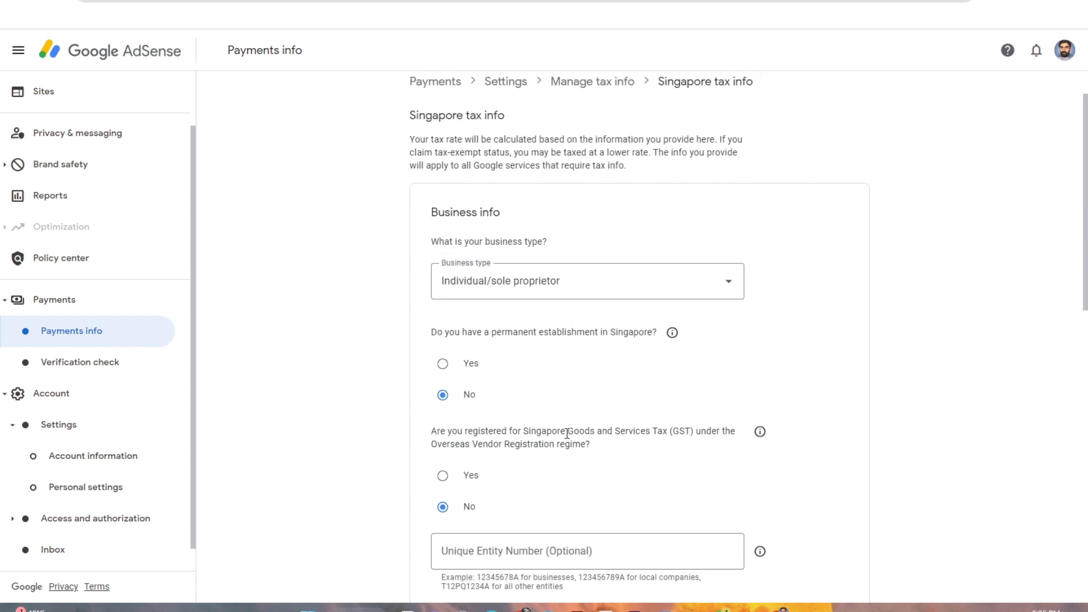
scroll(567, 434, down, 2)
scroll(566, 434, down, 2)
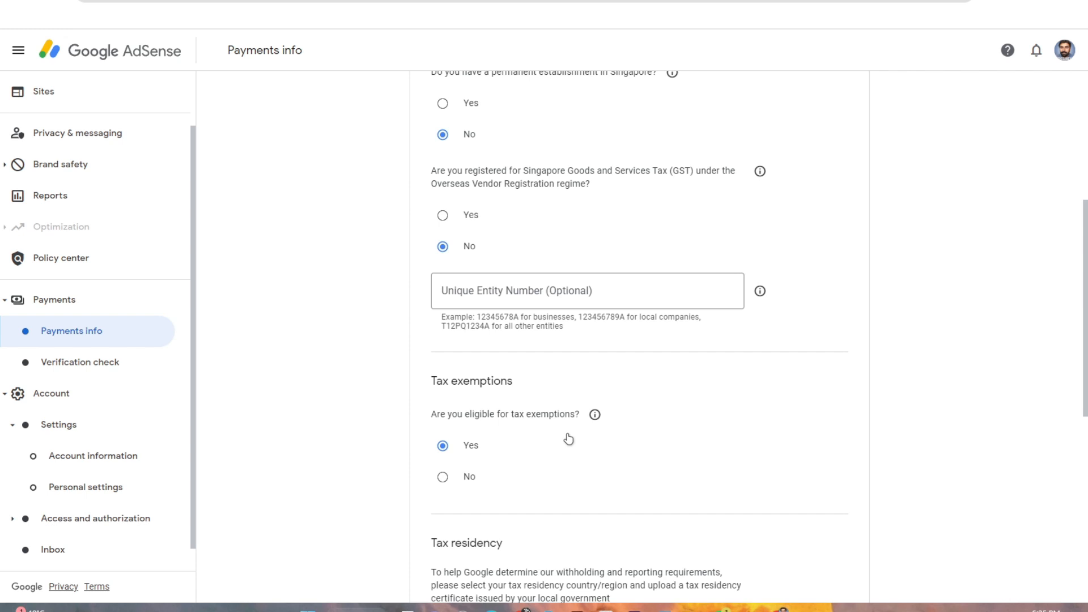
Set the expiration date of the tax residency proof to 05/20/2029
scroll(568, 439, down, 7)
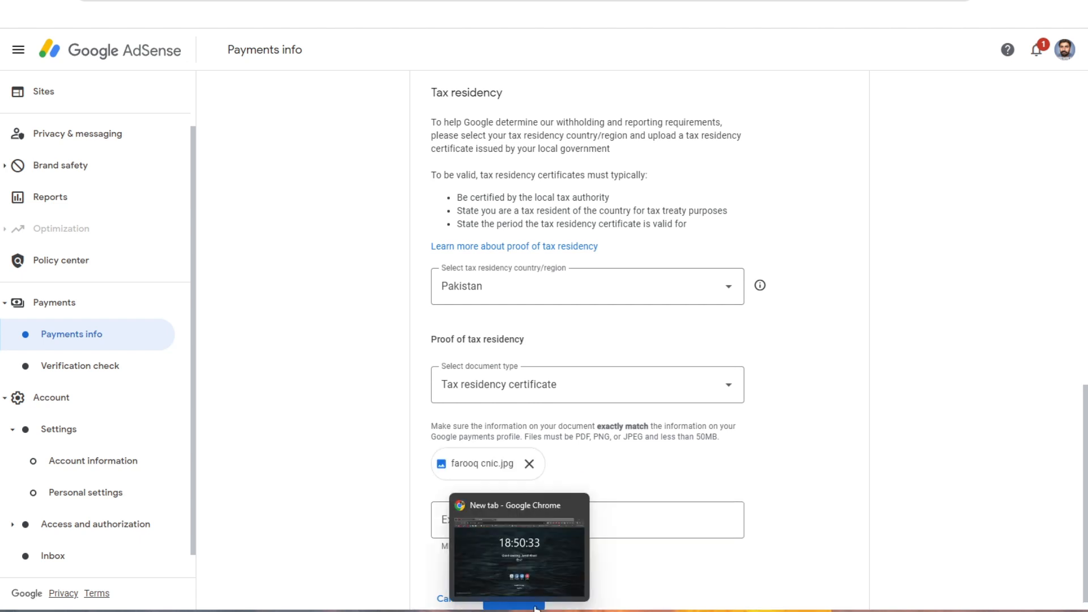
scroll(663, 469, down, 1)
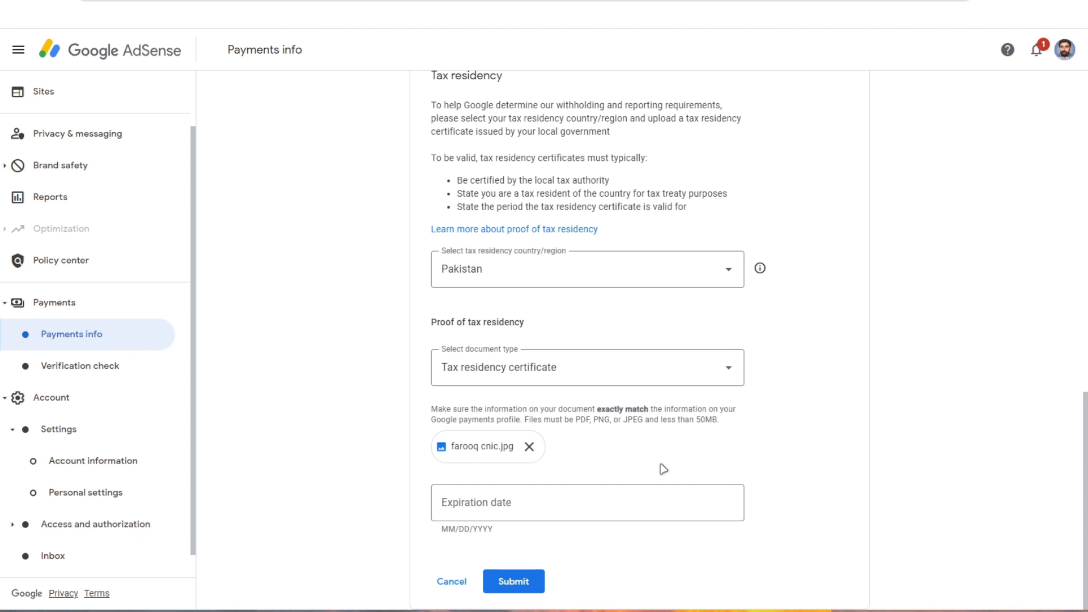
click(516, 492)
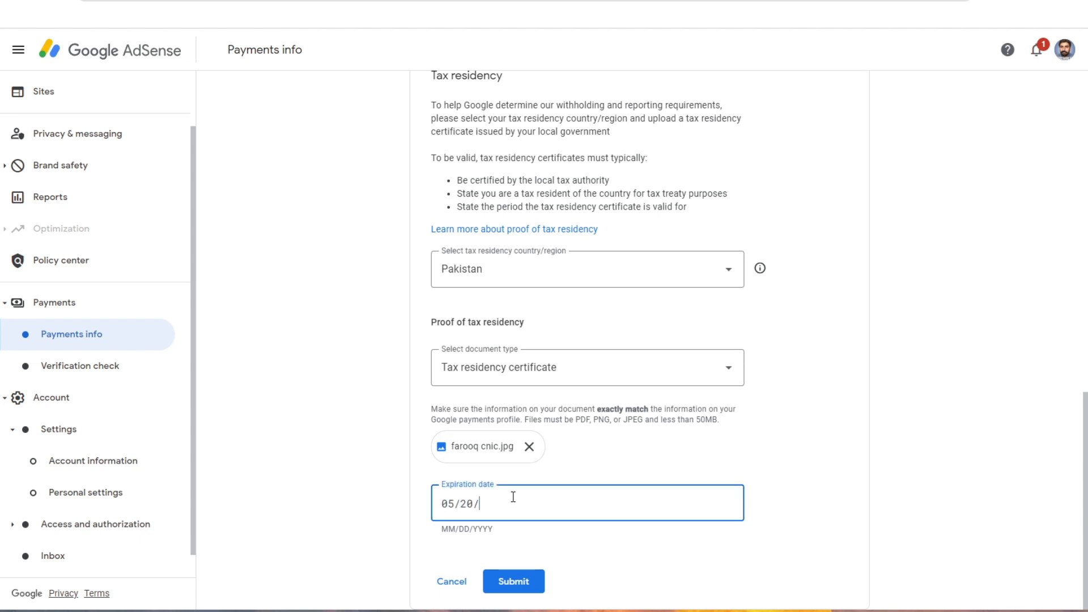
text(05/20/2029)
key(Tab)
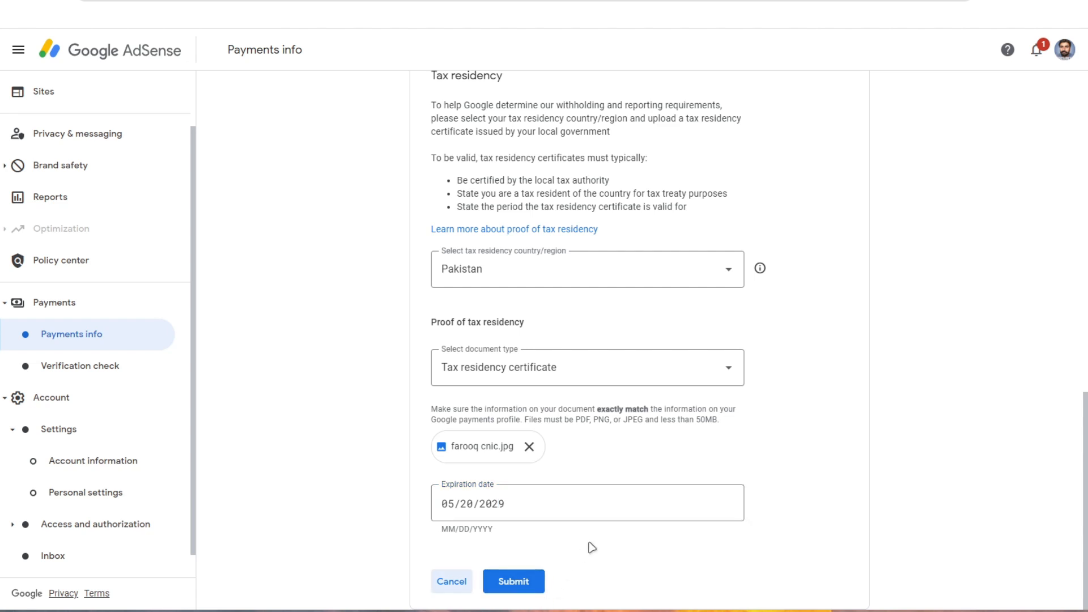
scroll(845, 507, up, 12)
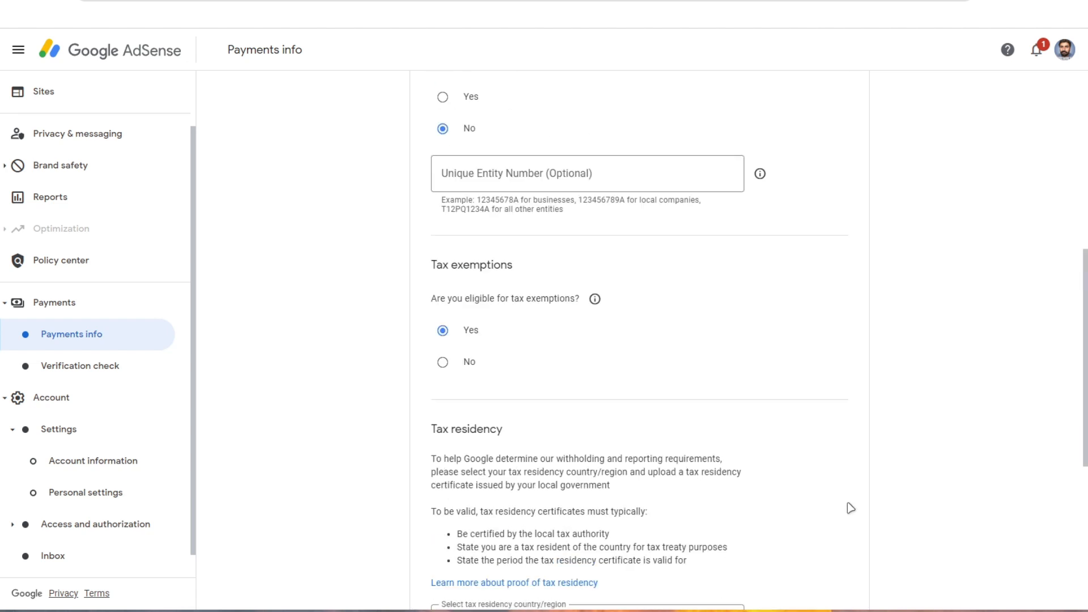
Check the completed Singapore tax info form from start to end and submit it
scroll(850, 507, down, 7)
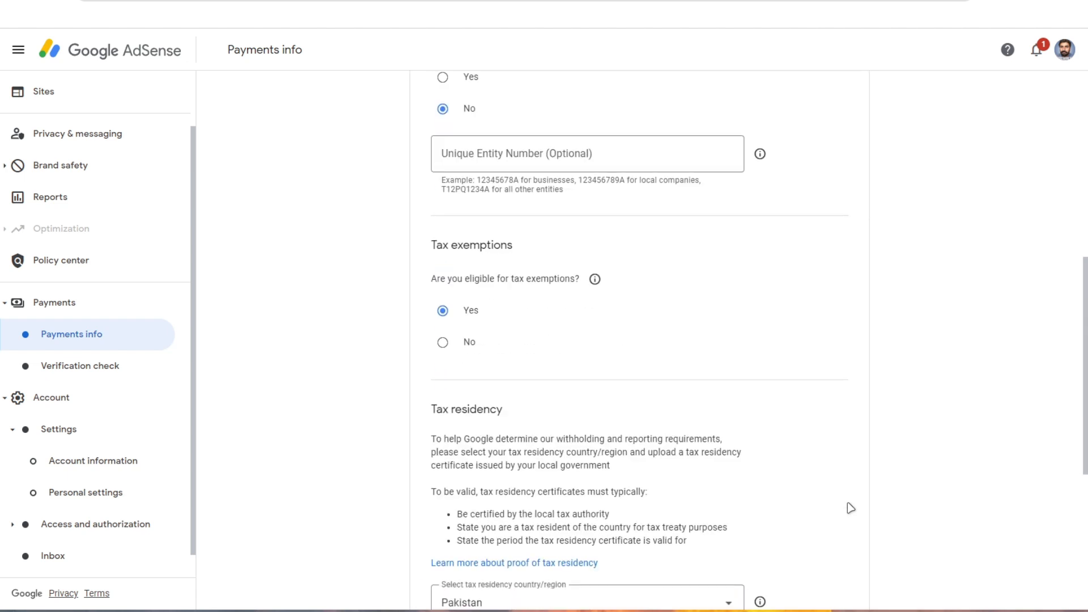
scroll(850, 508, up, 7)
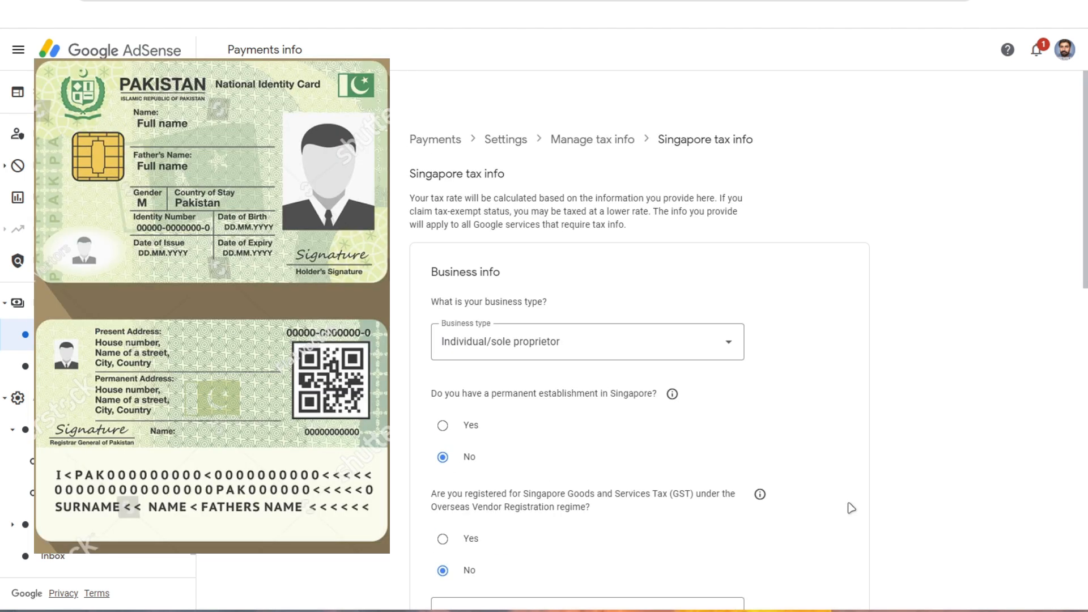
scroll(850, 508, down, 10)
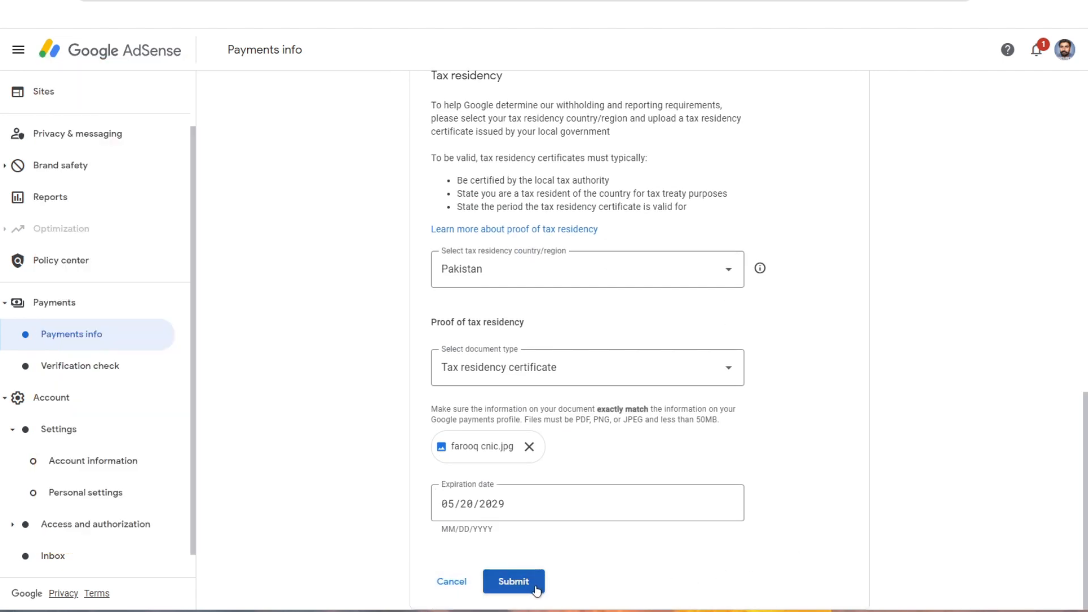
click(536, 590)
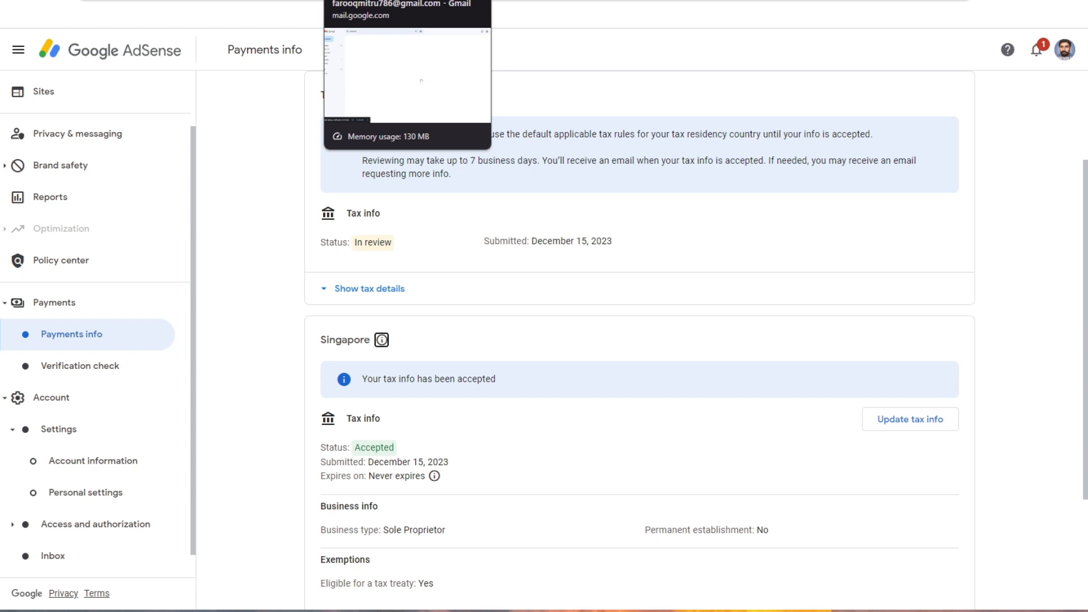
Expand the Tax residency details and review the submitted info and status in the Tax residency and Singapore sections
click(354, 292)
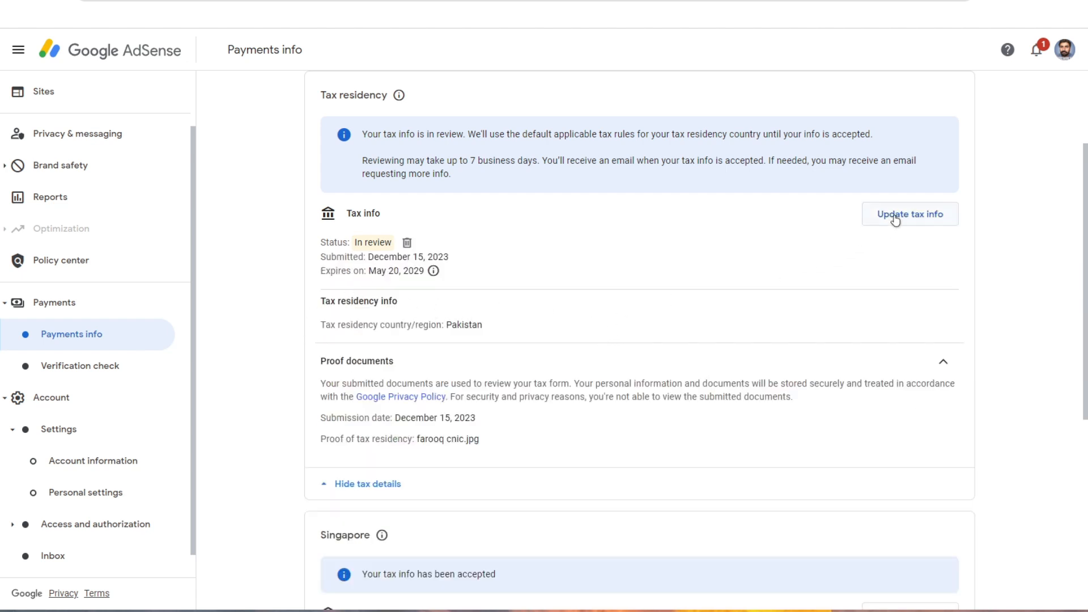
scroll(706, 278, down, 6)
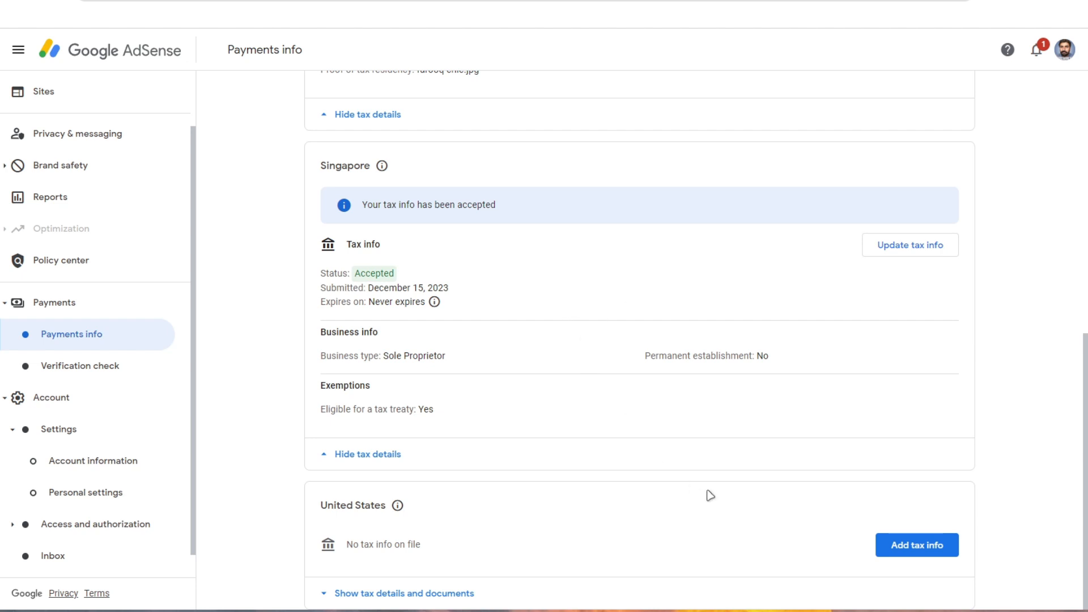
scroll(781, 498, up, 1)
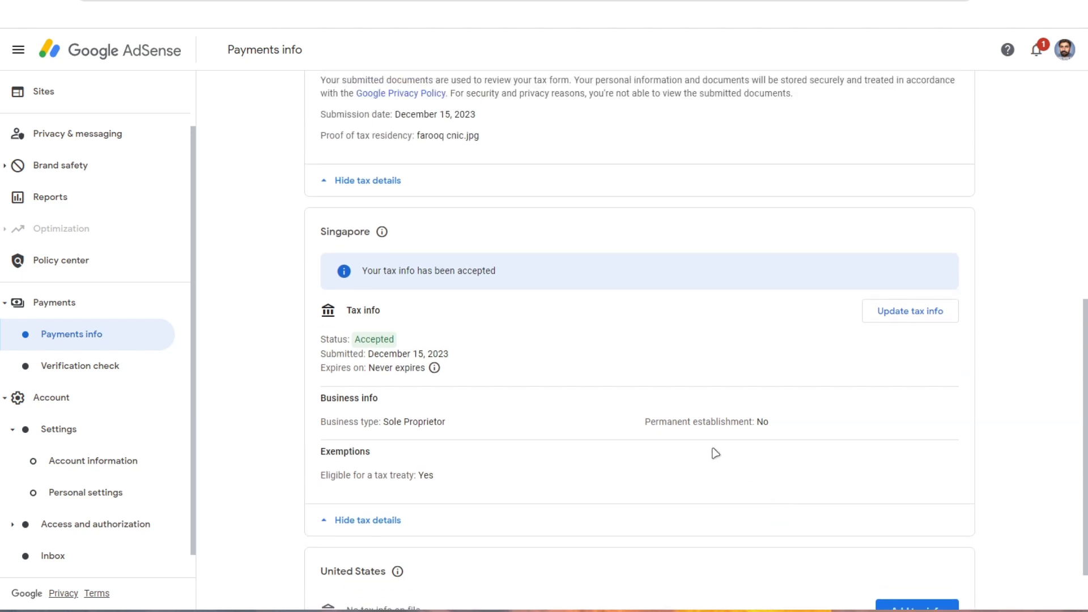
scroll(480, 377, up, 3)
scroll(479, 378, up, 2)
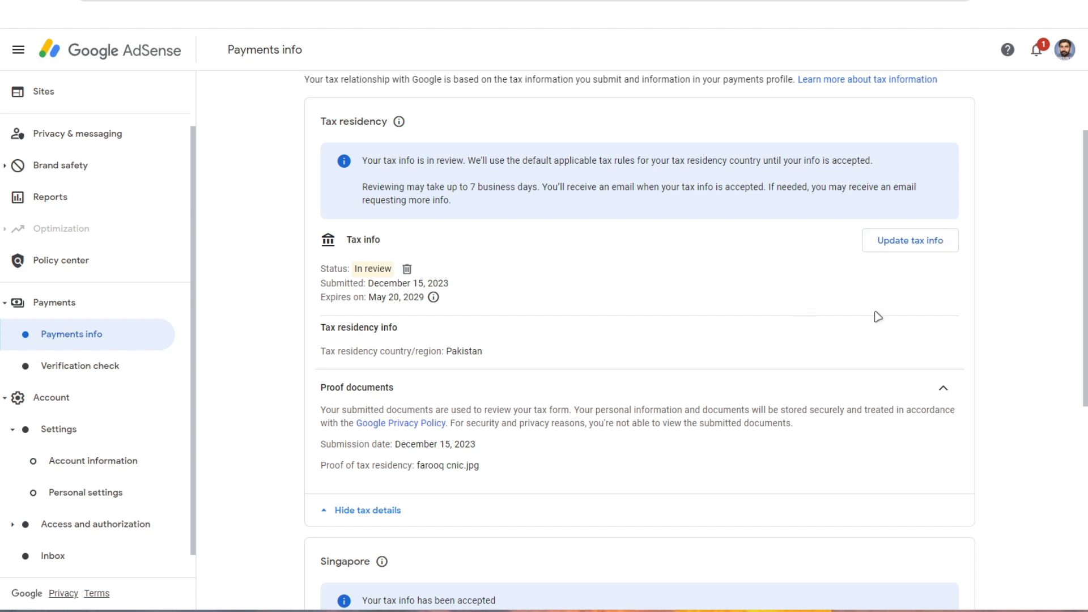
scroll(876, 315, down, 6)
scroll(876, 315, up, 6)
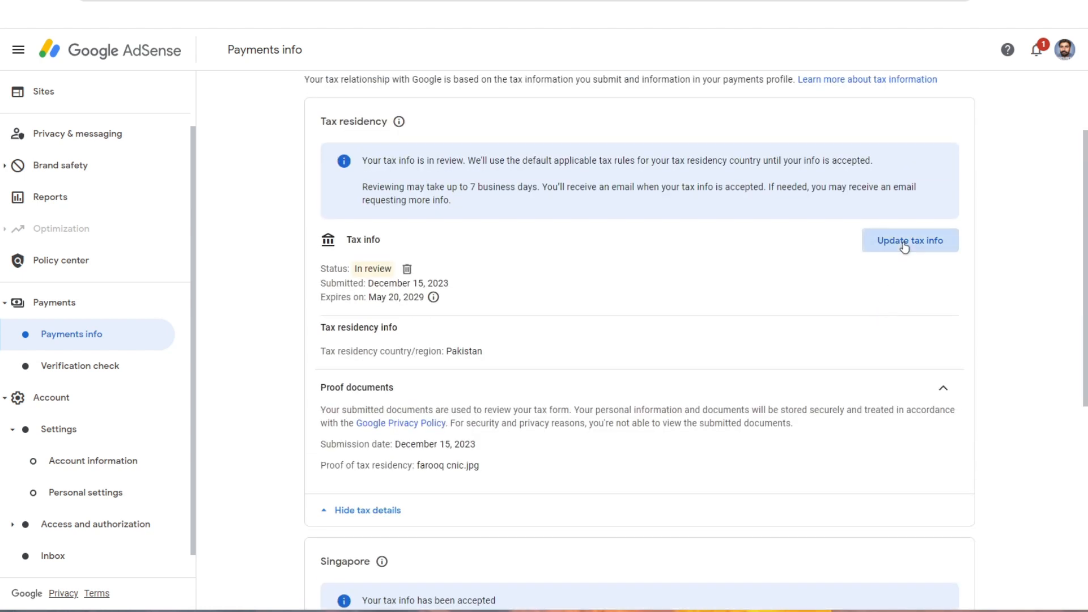
Request an update of the Tax residency info, cancel starting a new form, and return to the Singapore section
click(899, 245)
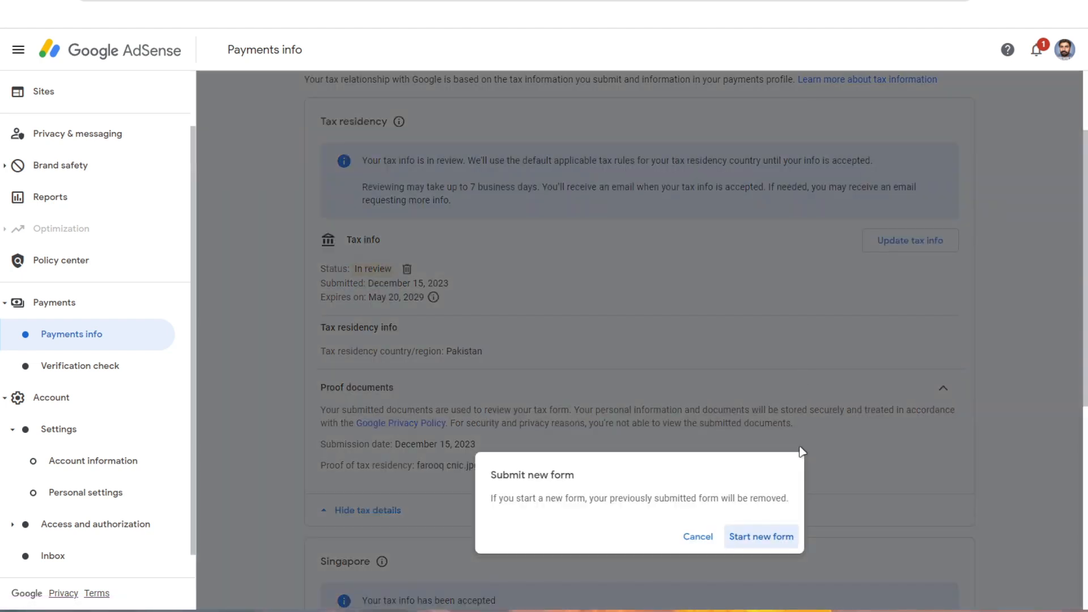
click(698, 536)
scroll(740, 441, down, 5)
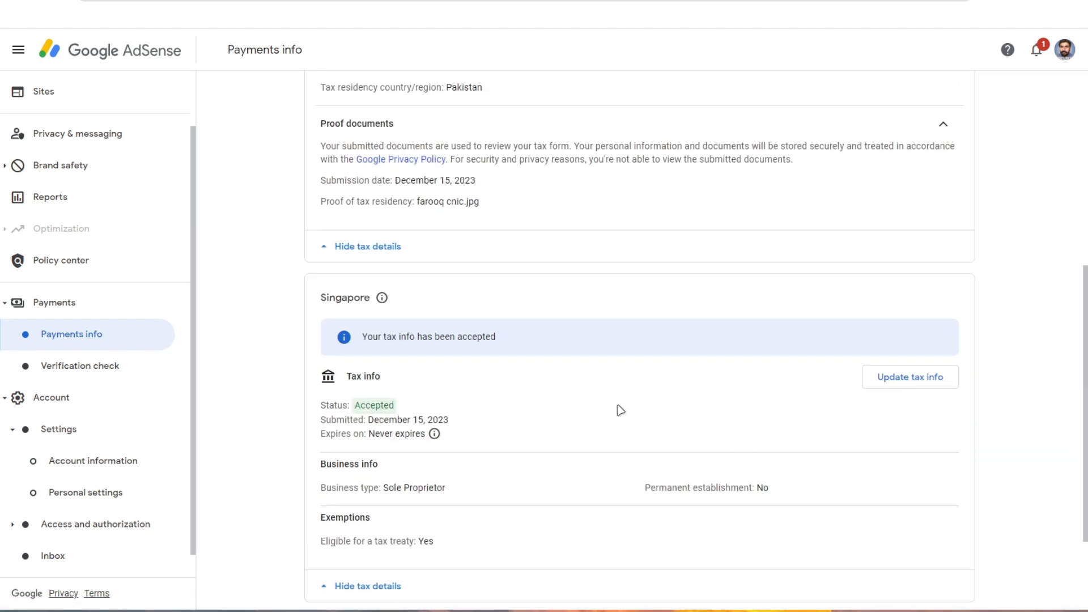